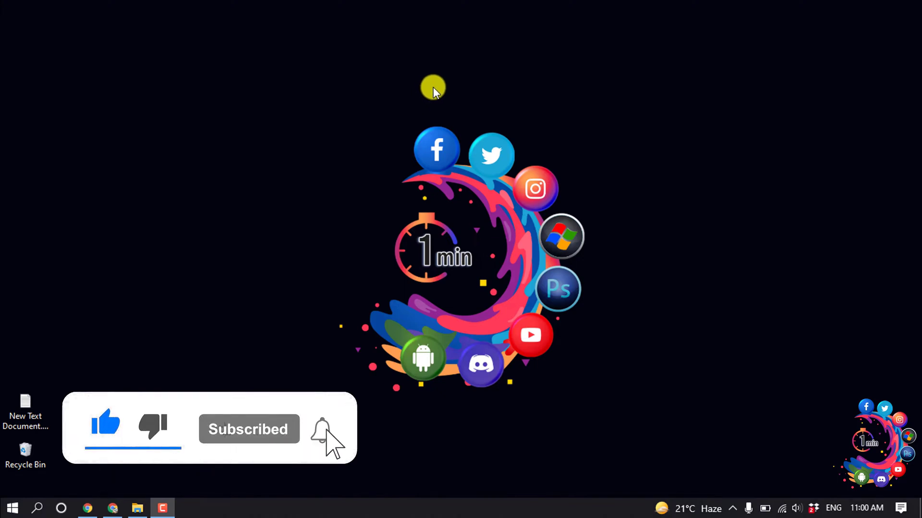
- Set Discord's Appearance theme from Dark to Light, then close settings back to the Add Friend page
click(118, 507)
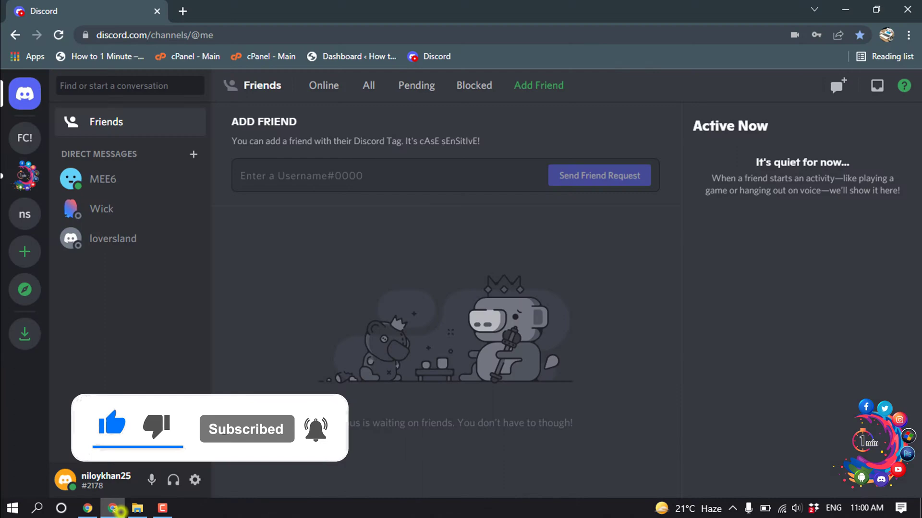
click(194, 481)
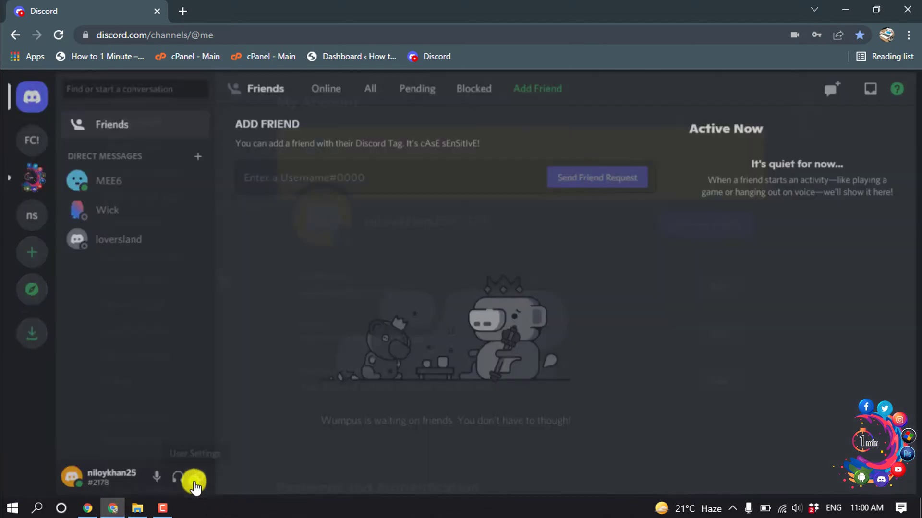
scroll(163, 284, down, 2)
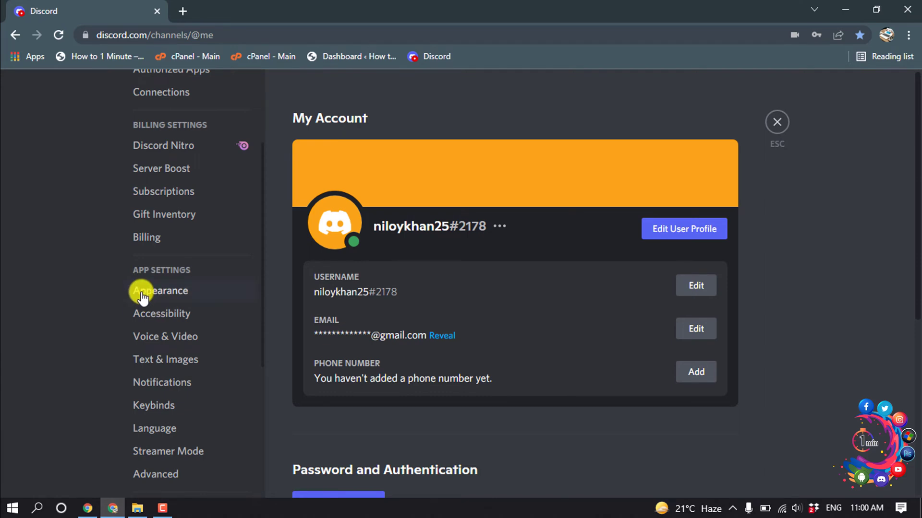
click(143, 295)
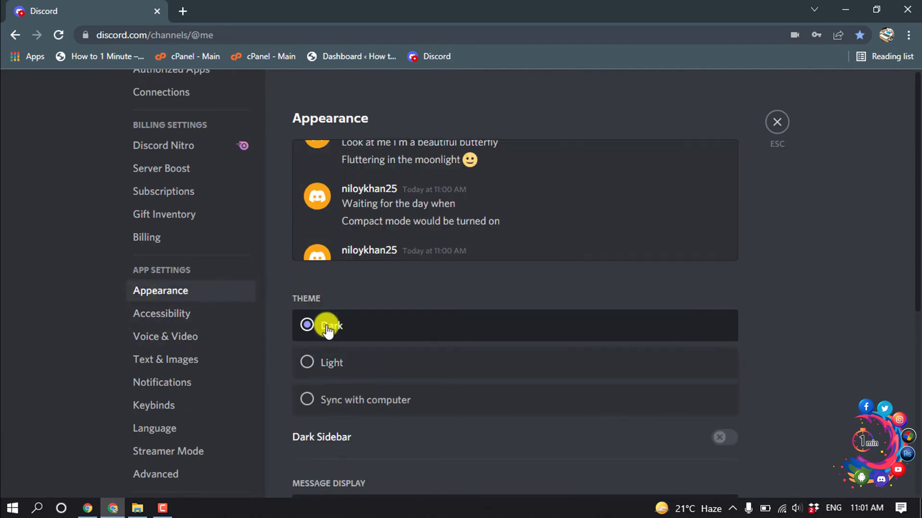
scroll(323, 323, down, 1)
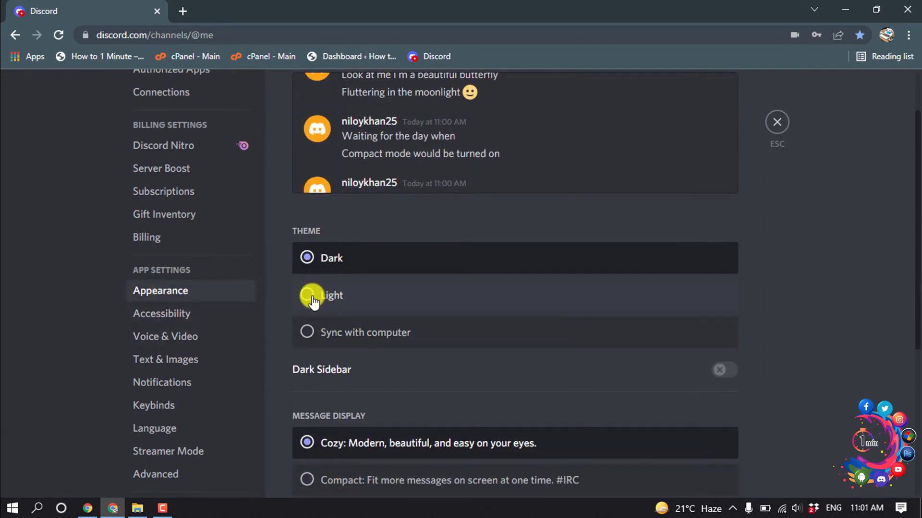
click(308, 296)
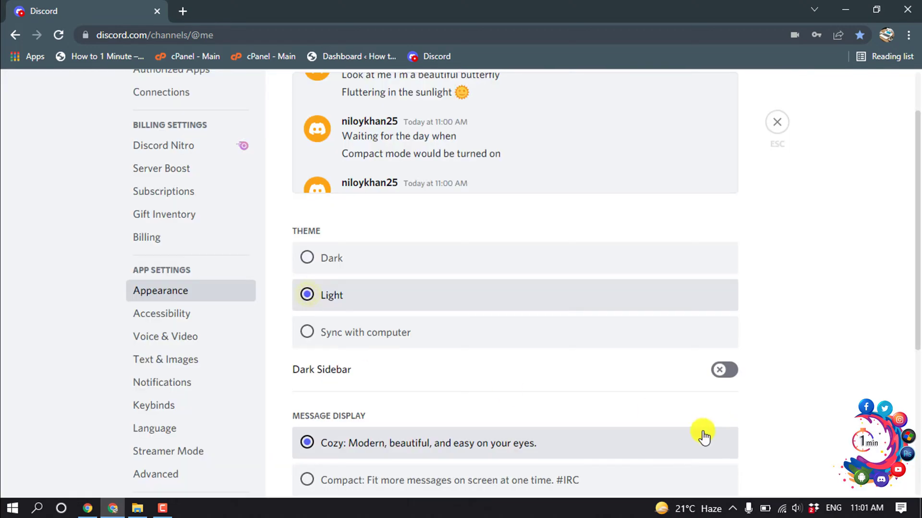
click(777, 122)
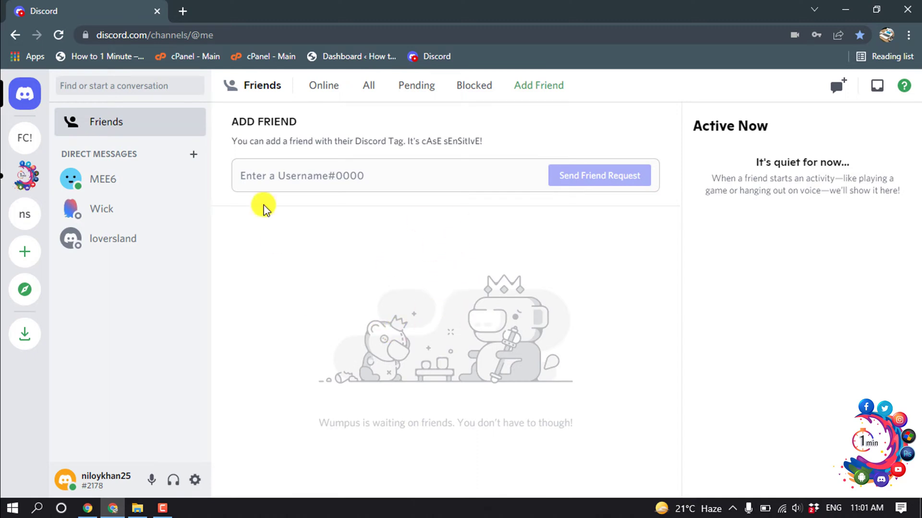
- Search 'better discord', download the BetterDiscord v1.5.2 installer from betterdiscord.app, and run it
click(185, 11)
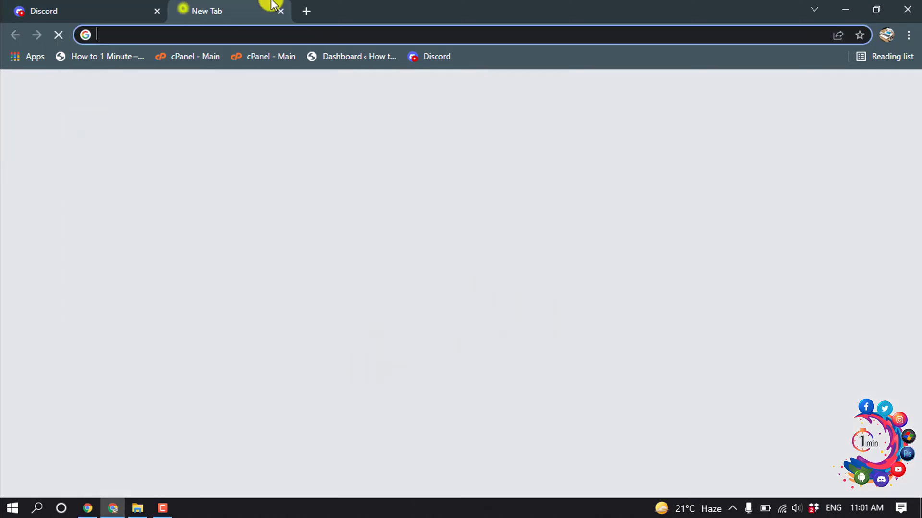
text(be)
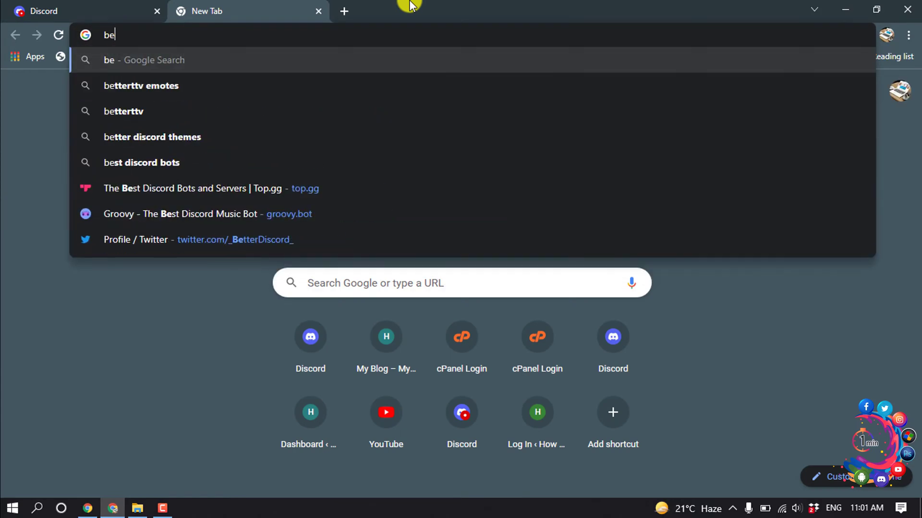
text(t)
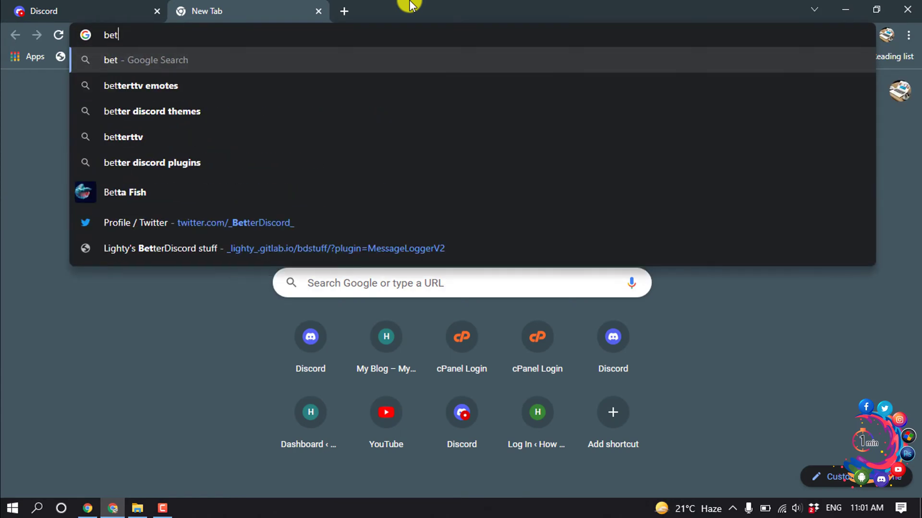
text(t)
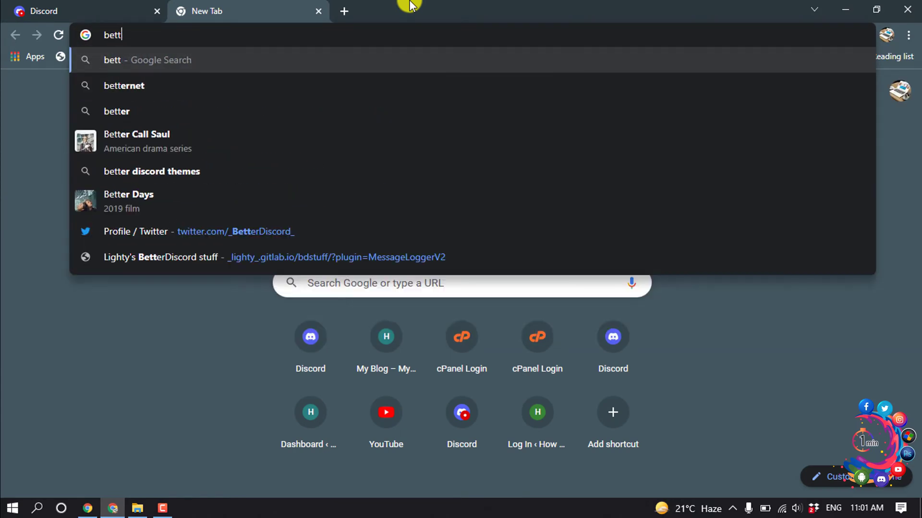
text(er discord)
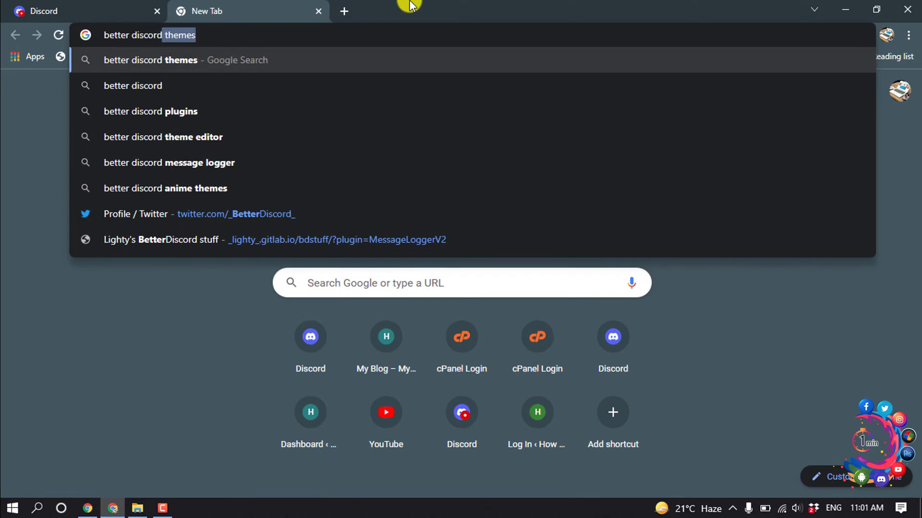
key(BackSpace)
key(Return)
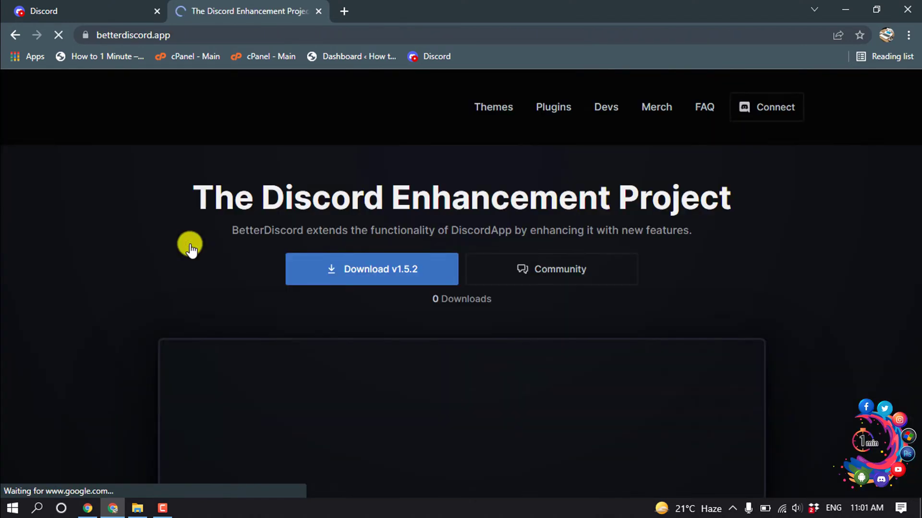
click(351, 274)
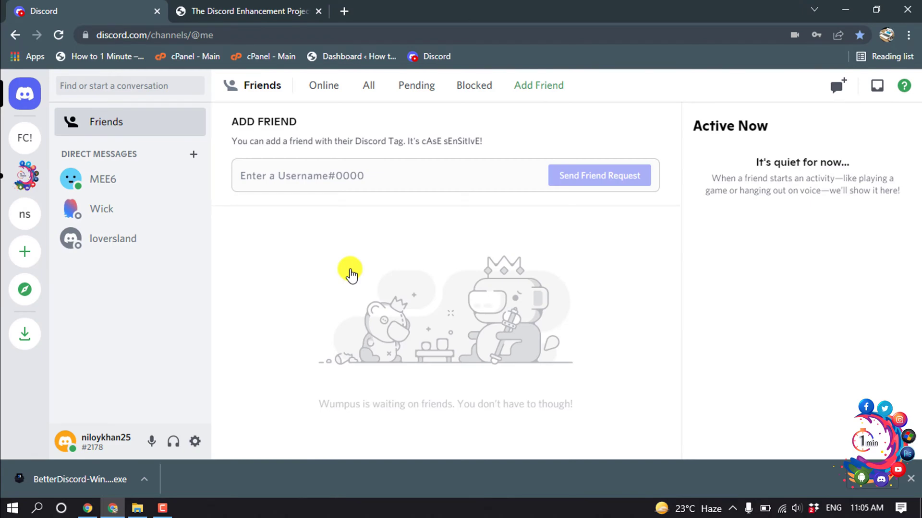
click(90, 479)
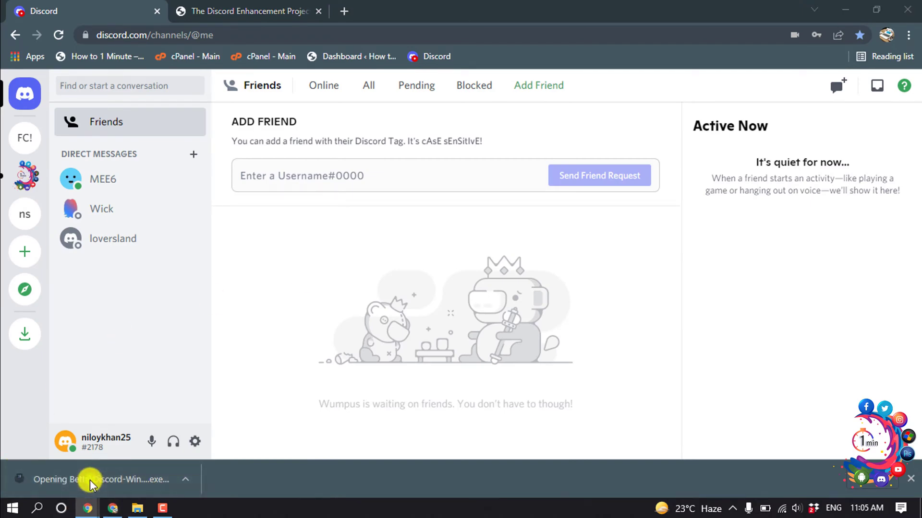
- Accept the license, install BetterDiscord into the Discord app-1.0.9004 folder, and close the finished installer
click(299, 322)
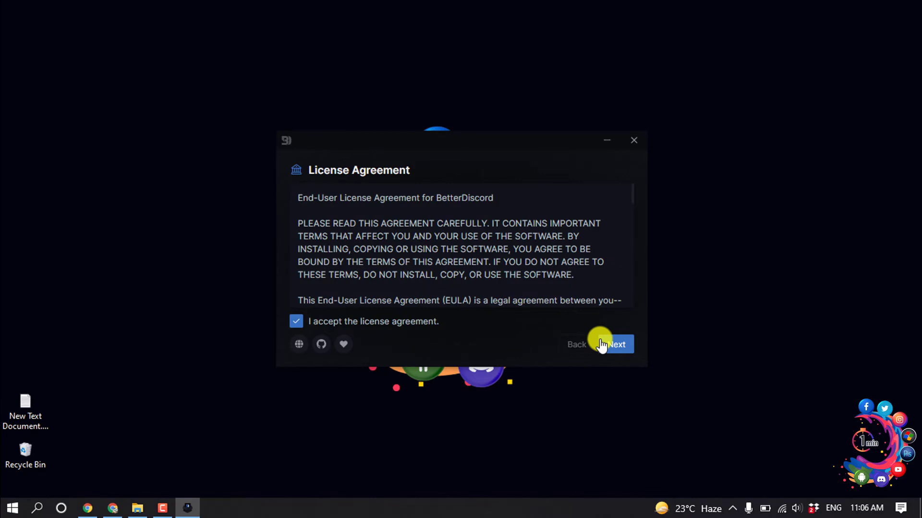
click(613, 347)
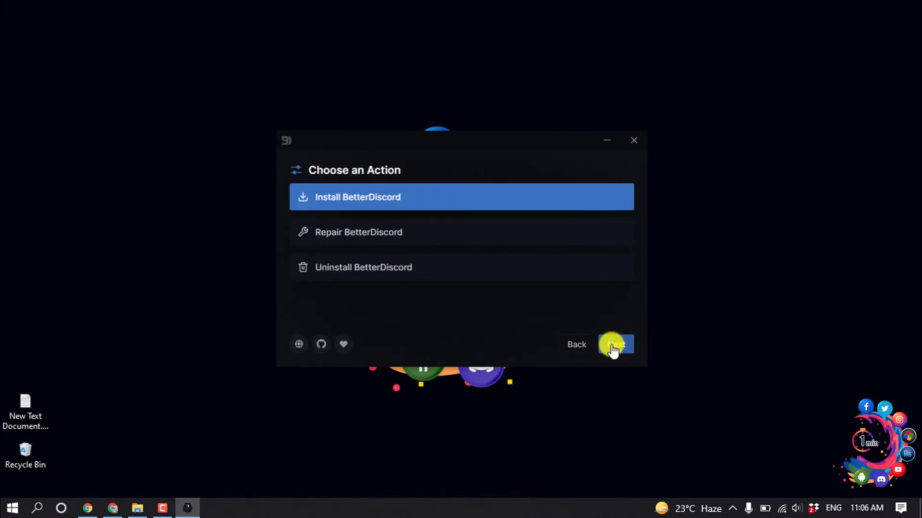
click(612, 348)
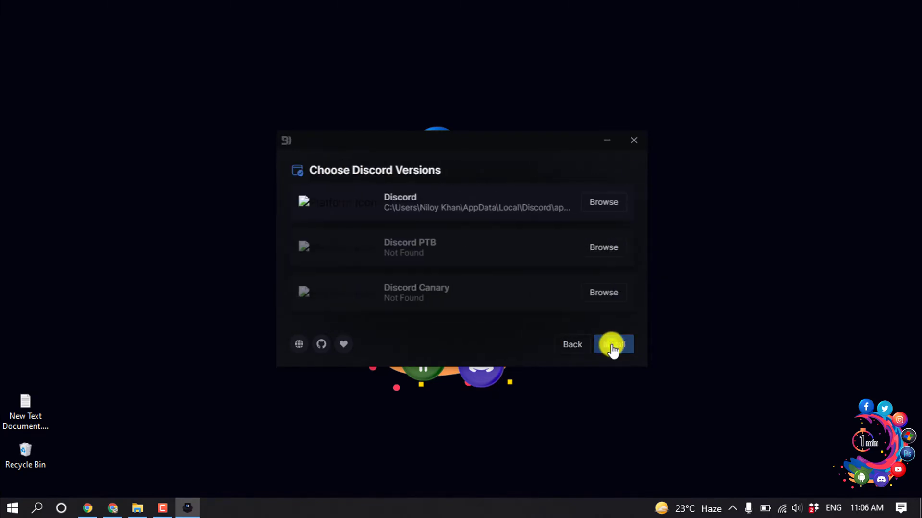
click(601, 204)
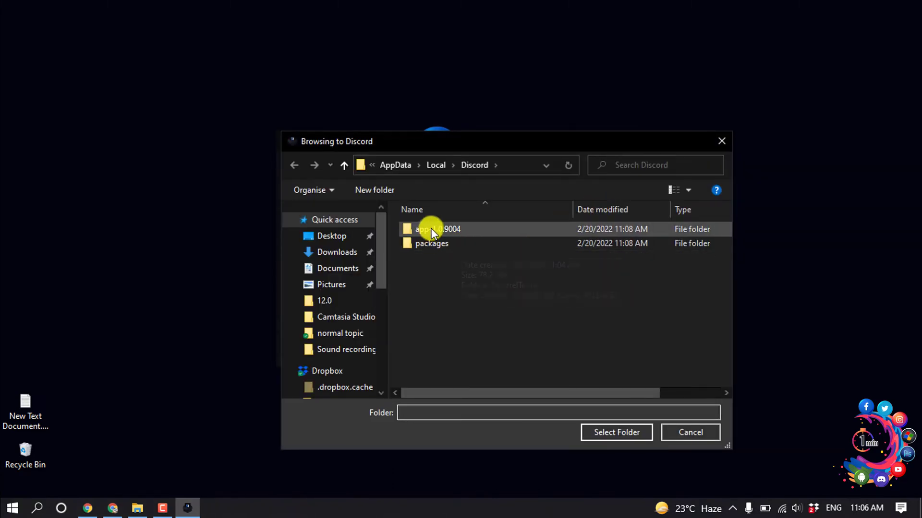
click(436, 229)
click(605, 433)
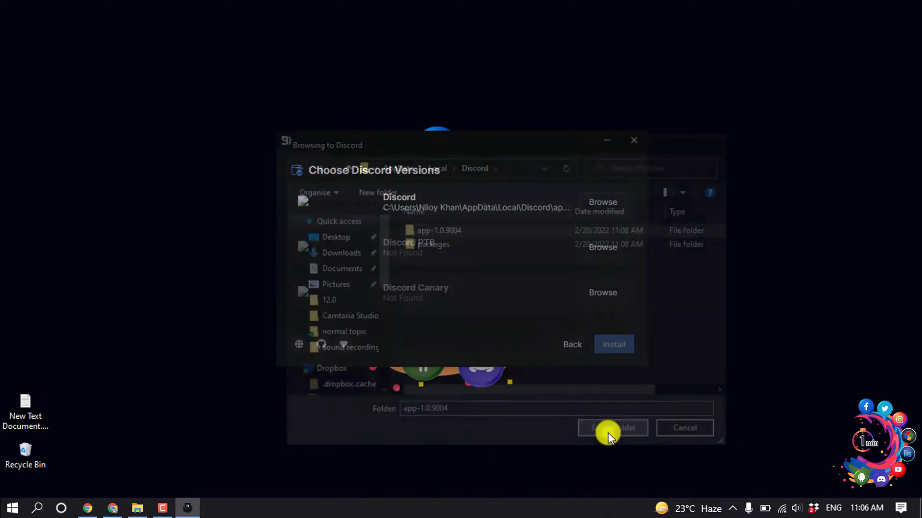
click(608, 345)
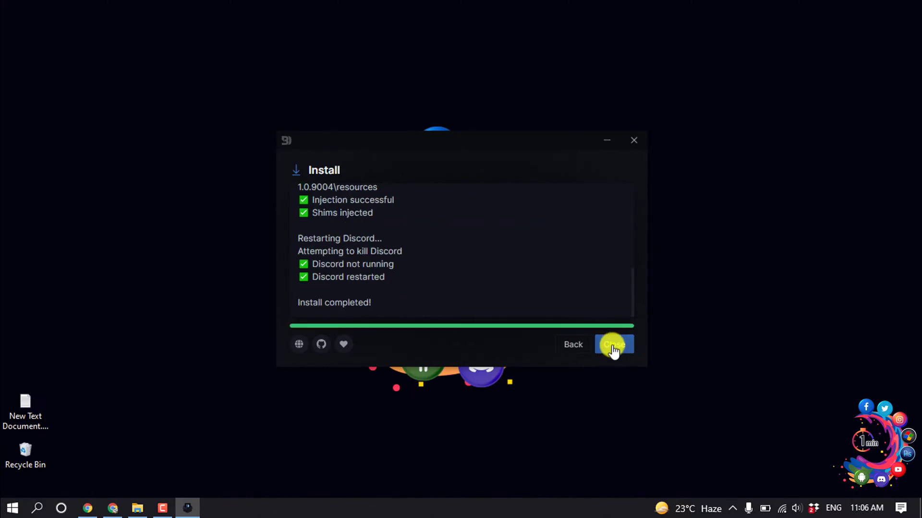
click(613, 349)
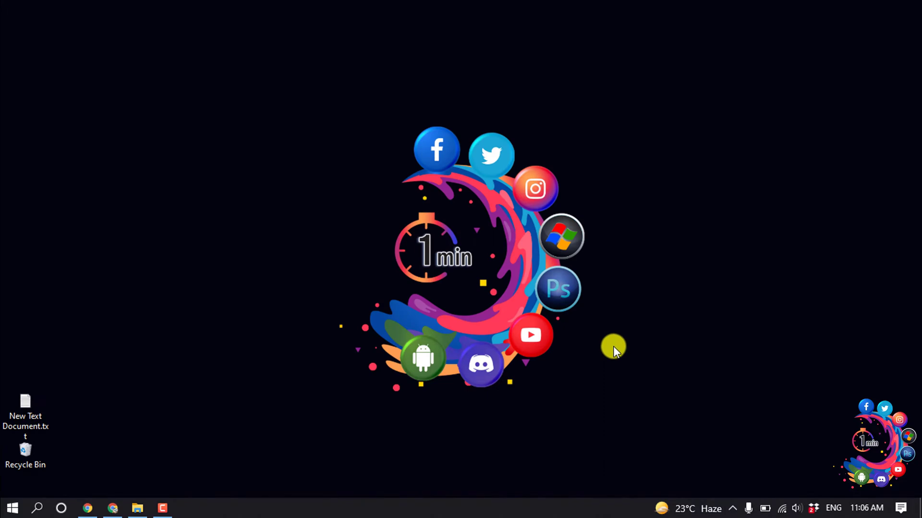
- Launch the Discord desktop app and open the BetterDiscord Themes page in User Settings
click(12, 508)
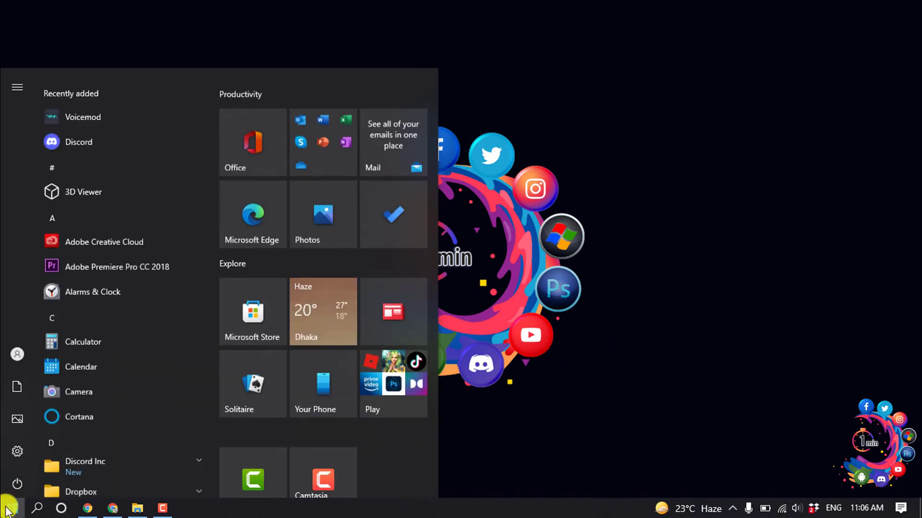
click(75, 128)
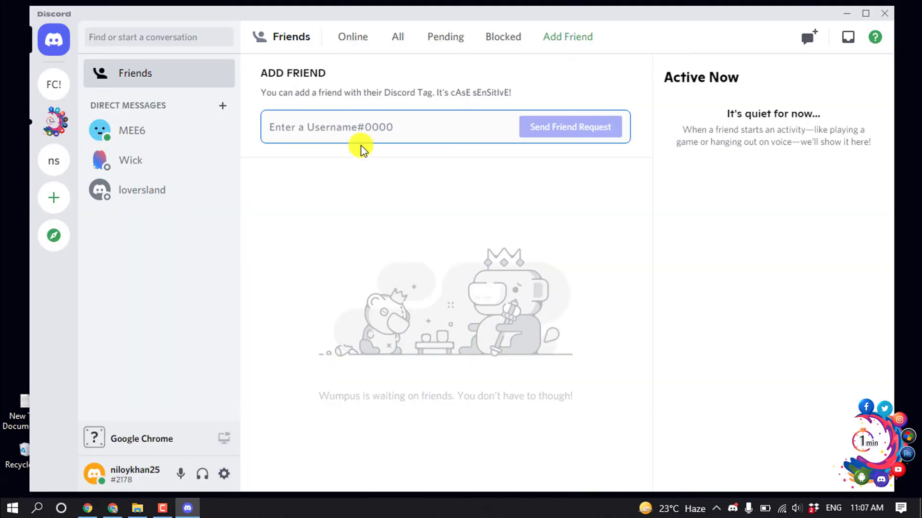
click(225, 474)
scroll(209, 261, down, 5)
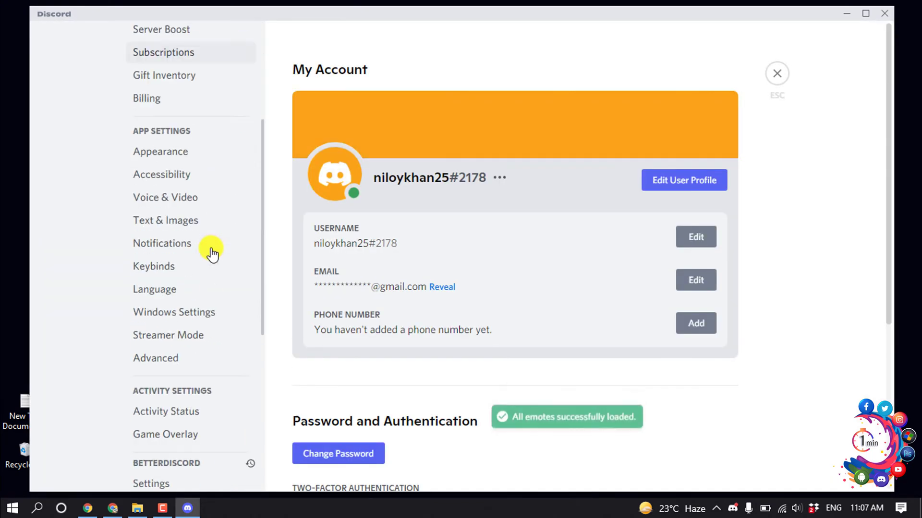
scroll(211, 252, down, 3)
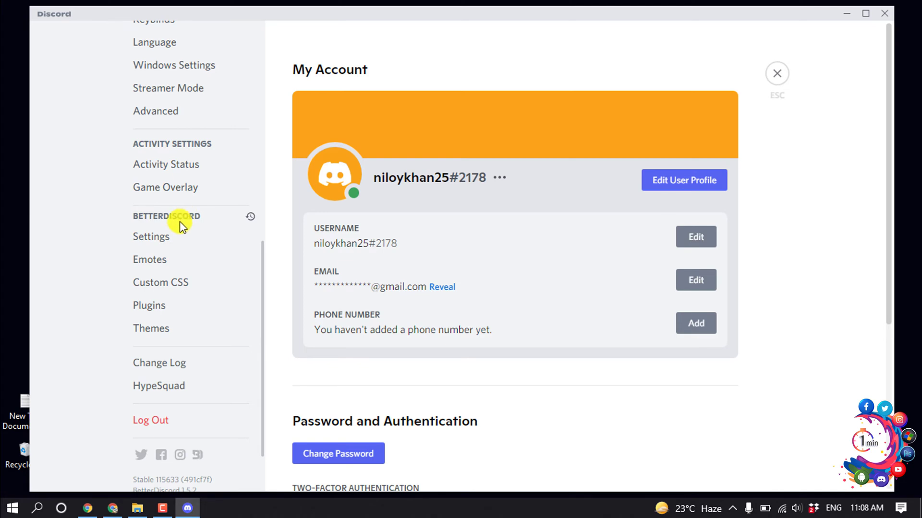
click(169, 337)
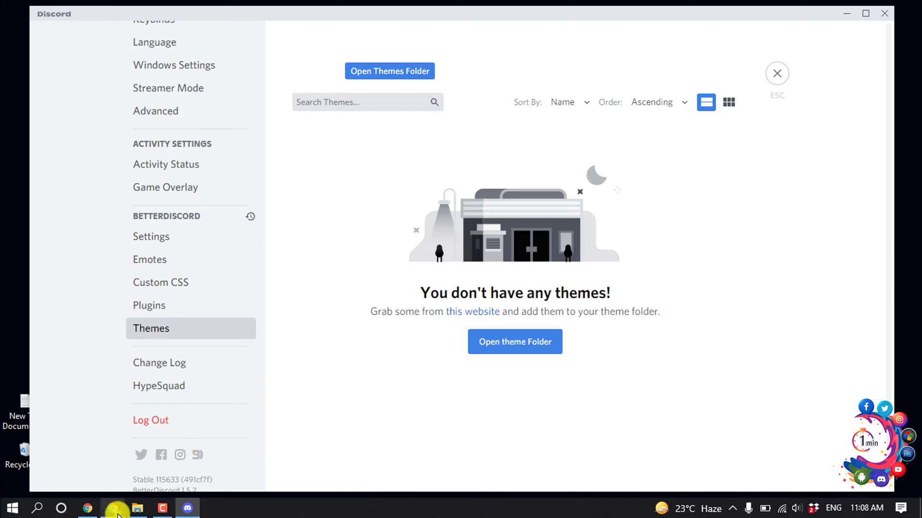
- Open betterdiscord.app's Themes listing in Chrome, dismiss the ad, and get the ClearVision theme file
click(113, 506)
click(218, 6)
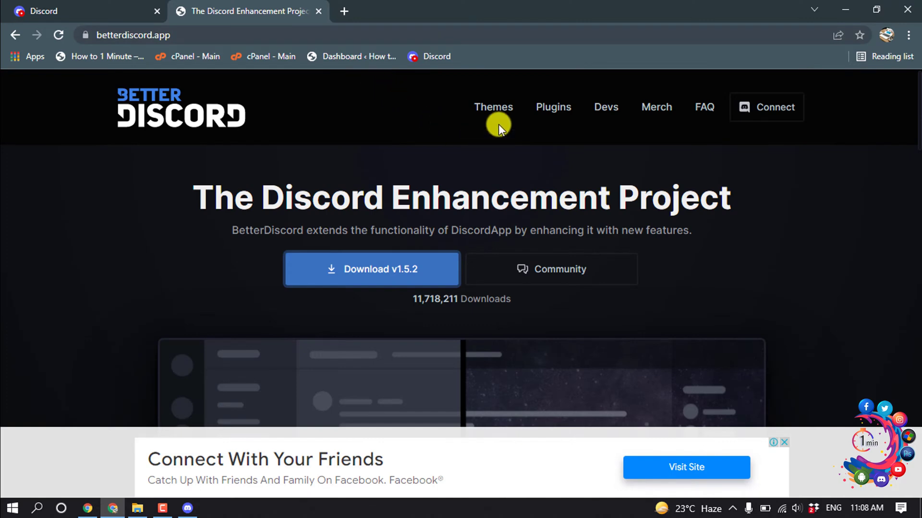
click(491, 108)
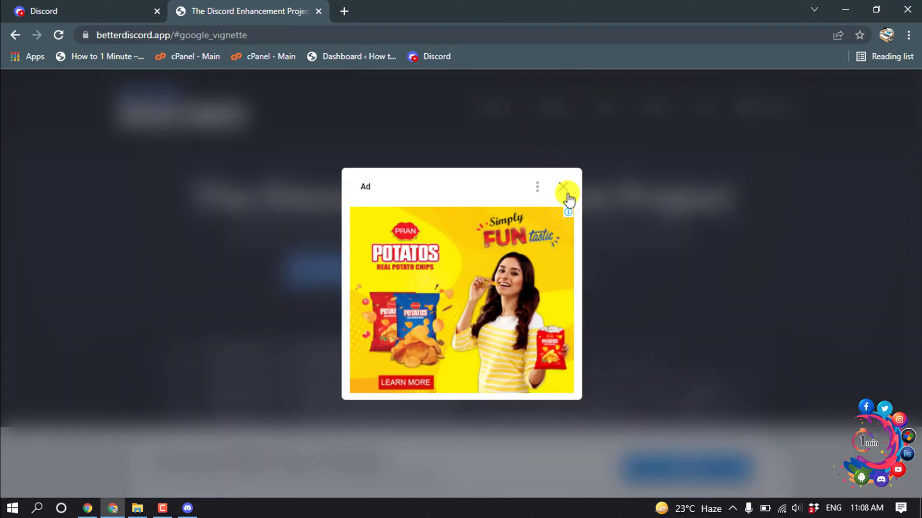
click(566, 194)
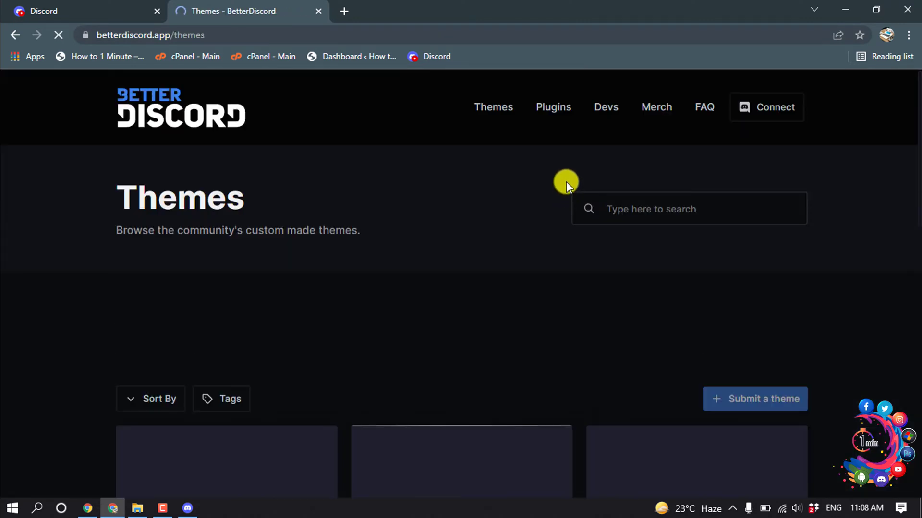
scroll(566, 181, down, 5)
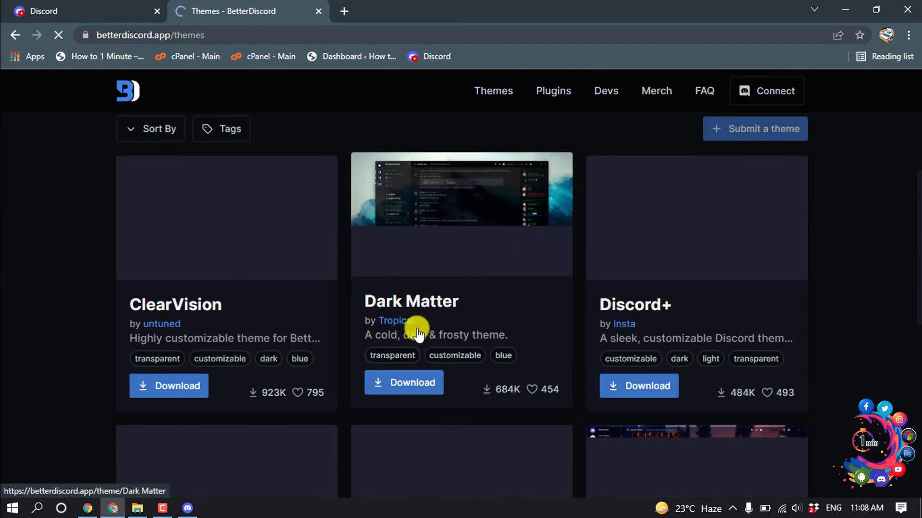
scroll(418, 333, down, 5)
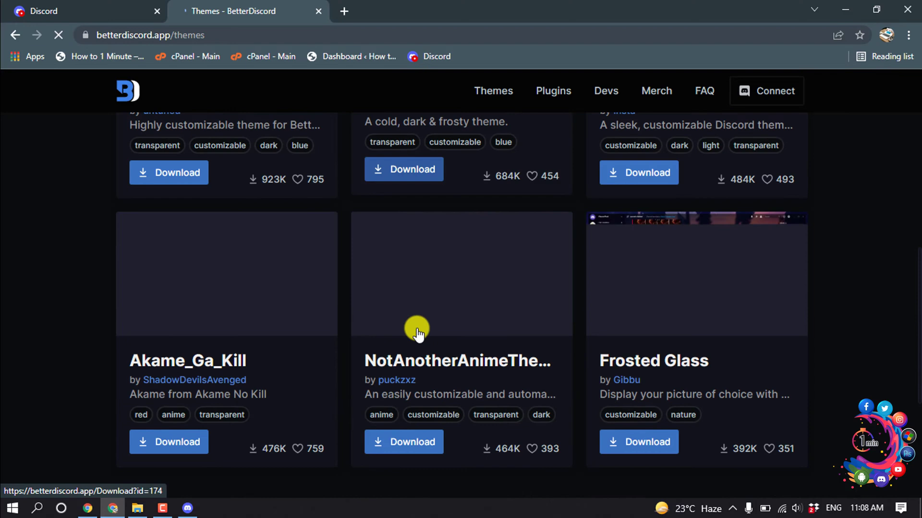
scroll(417, 332, up, 6)
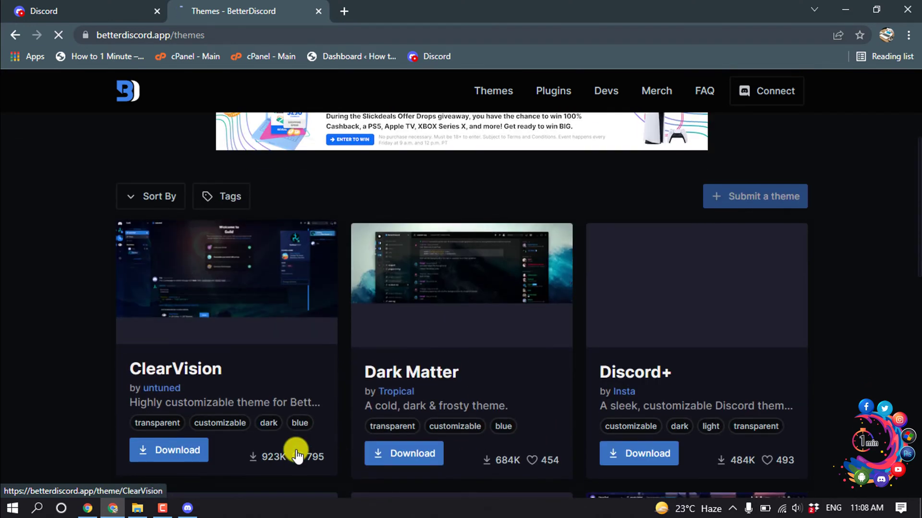
scroll(243, 307, down, 3)
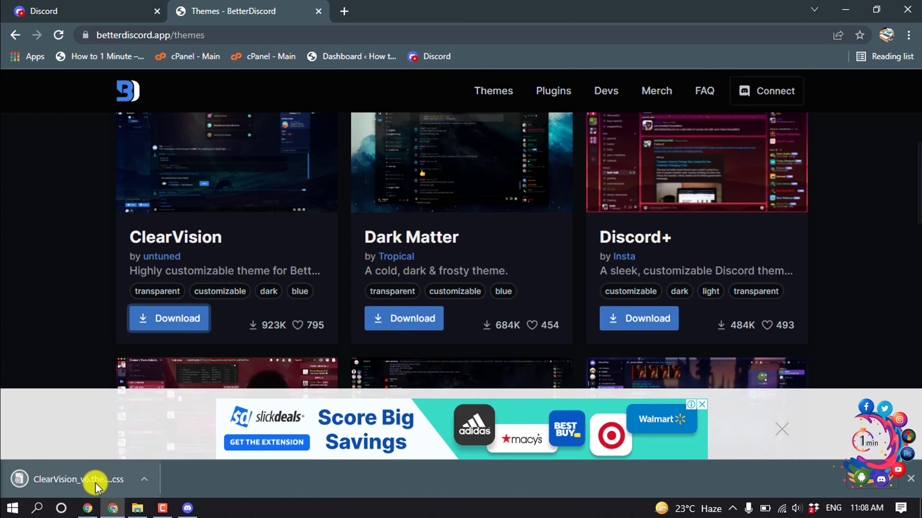
- Open the BetterDiscord themes folder from Discord and the Downloads folder in another Explorer window
click(188, 510)
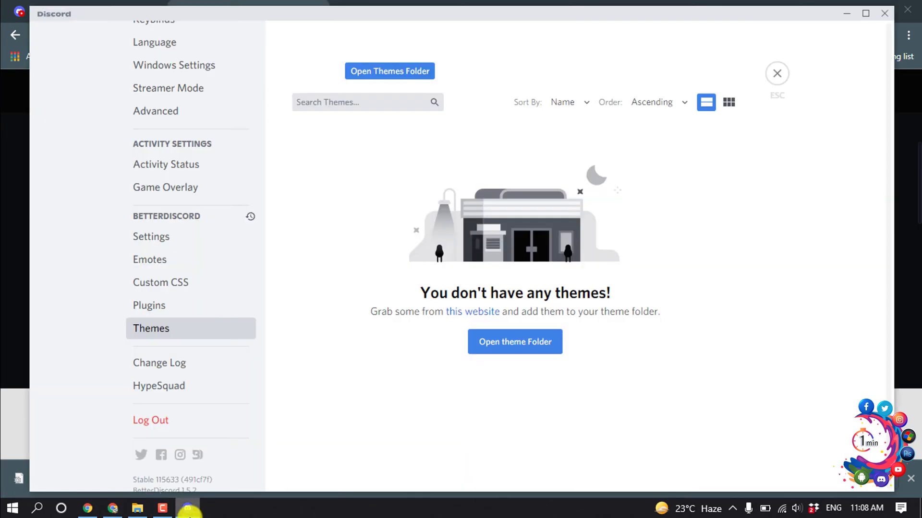
click(500, 342)
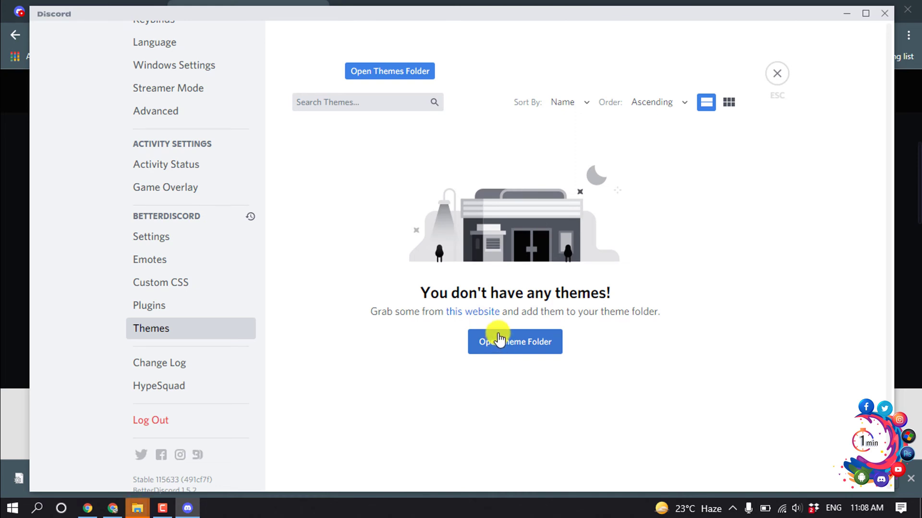
mouse_move(136, 507)
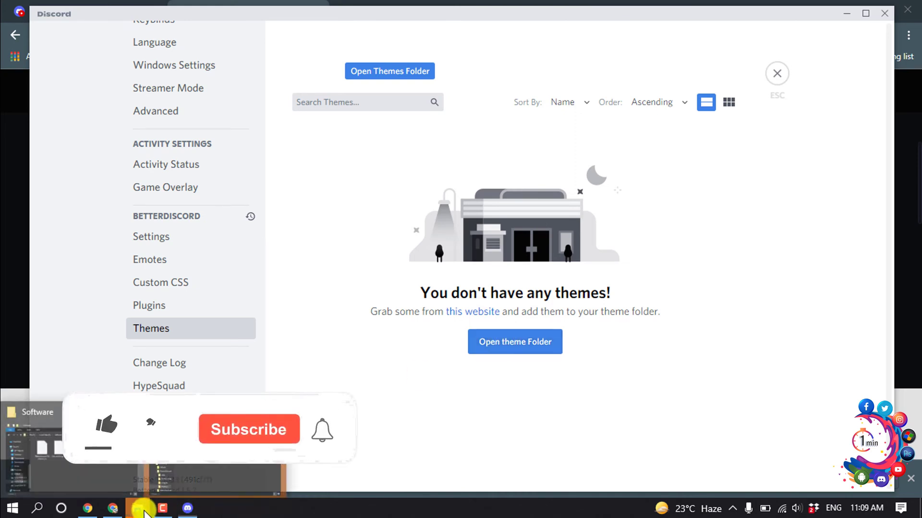
click(165, 468)
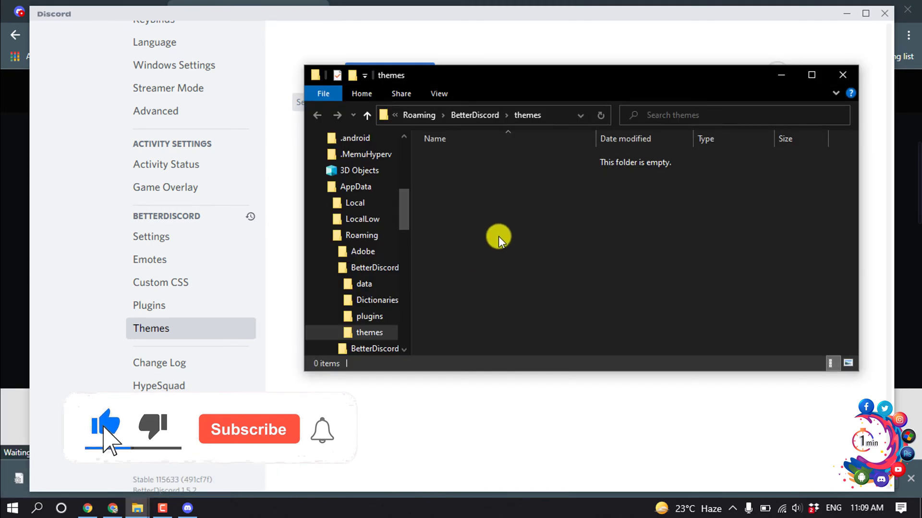
click(128, 504)
click(30, 448)
click(329, 211)
- Cut ClearVision_v6.theme.css from Downloads and paste it into the BetterDiscord themes folder
click(445, 174)
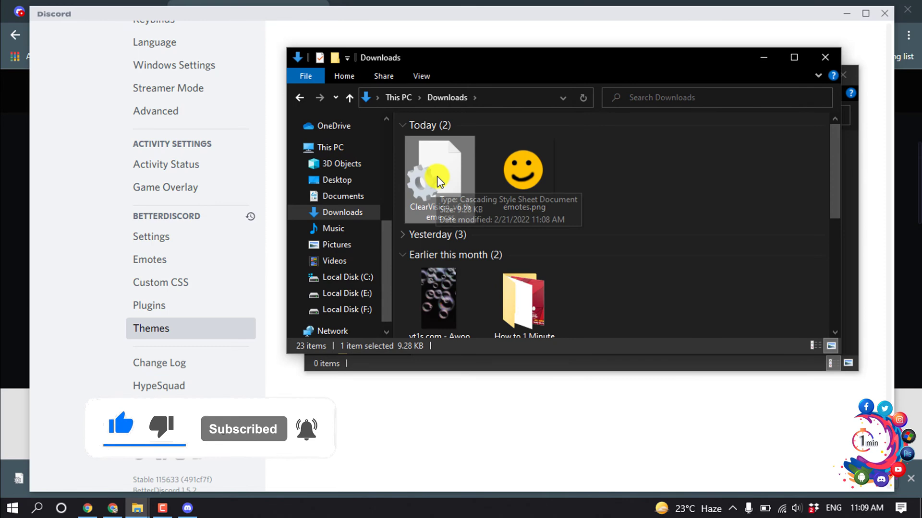
right_click(445, 173)
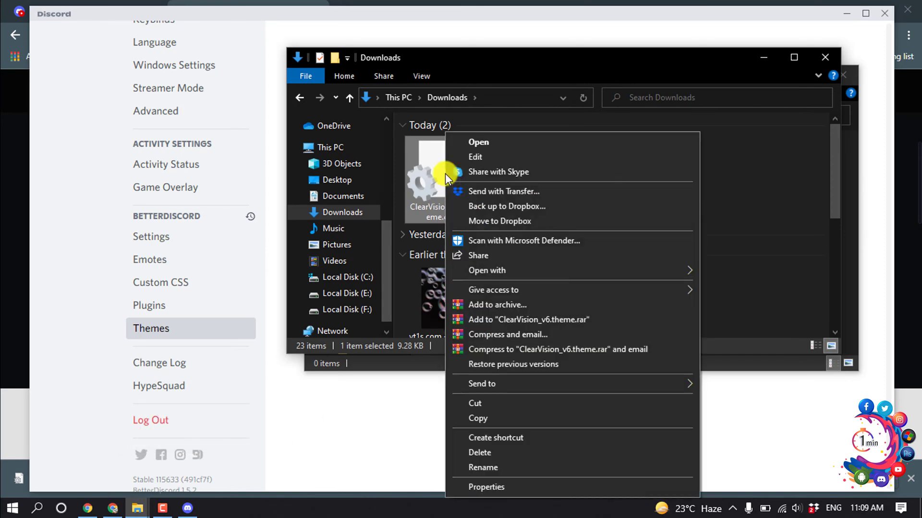
click(482, 402)
click(769, 56)
right_click(556, 220)
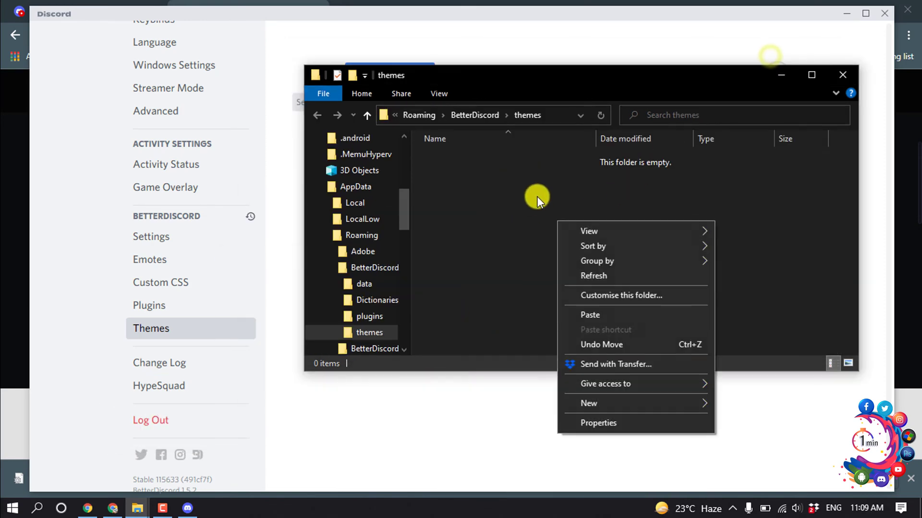
right_click(536, 196)
click(572, 290)
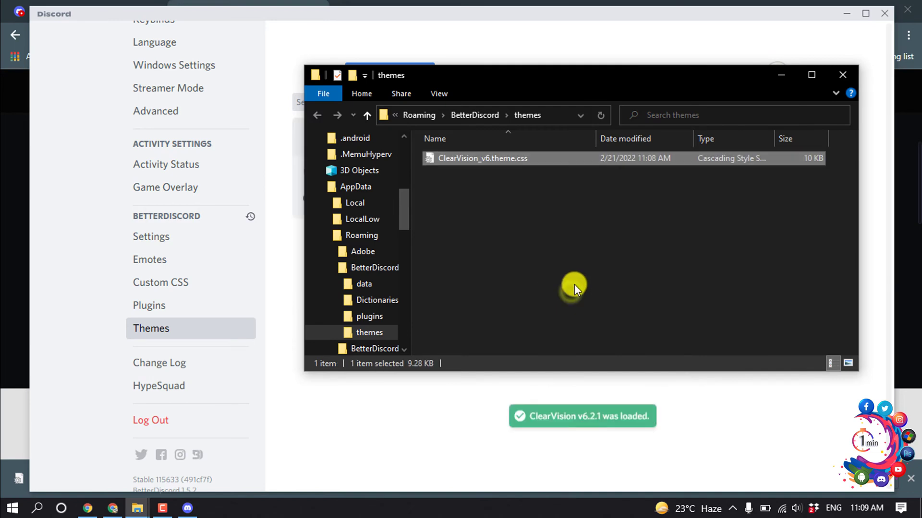
click(781, 75)
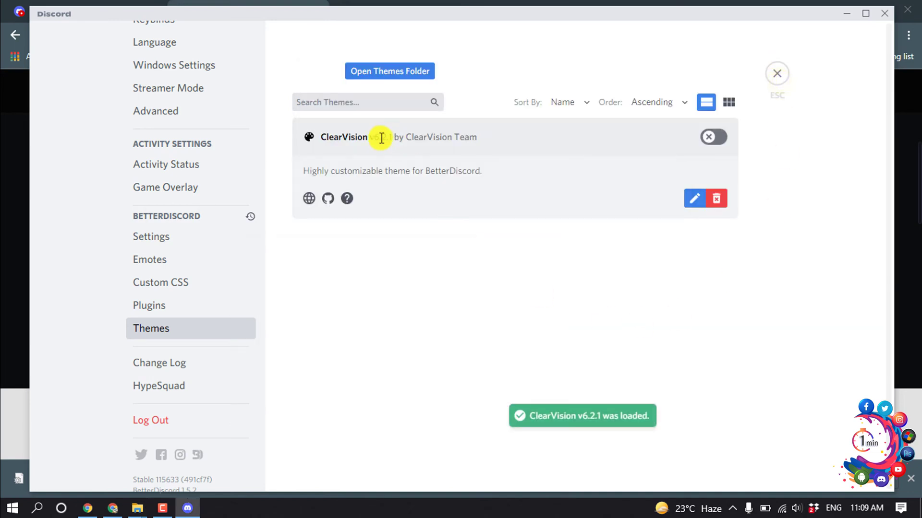
- Turn on the ClearVision toggle, close settings, and open the Lover's land server
click(713, 137)
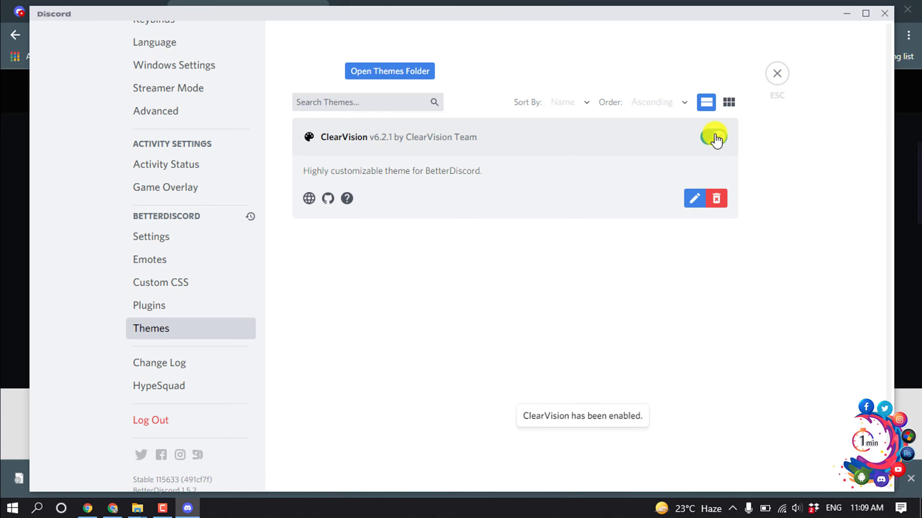
key(Escape)
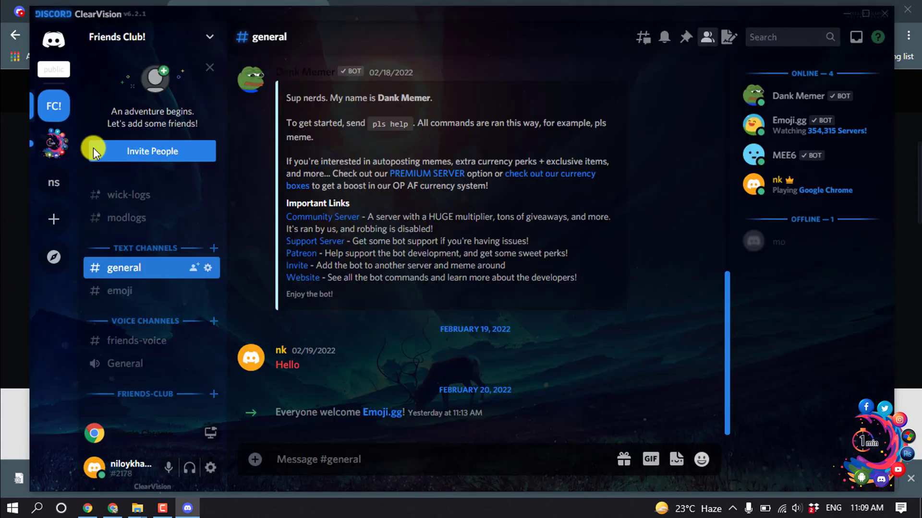
click(57, 152)
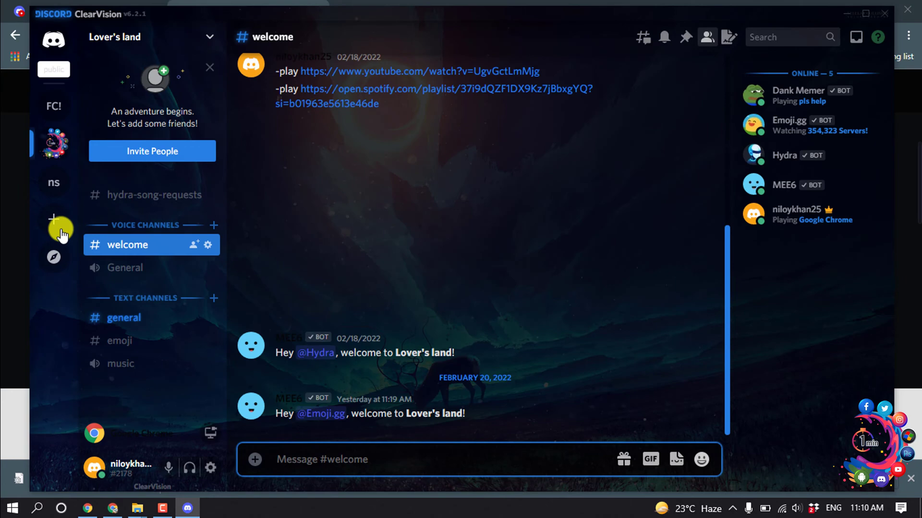